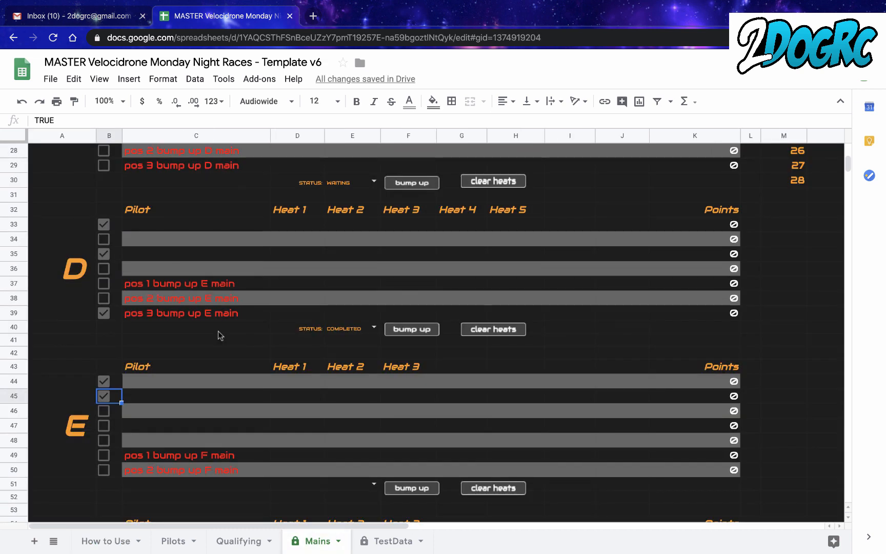
left_click(52, 79)
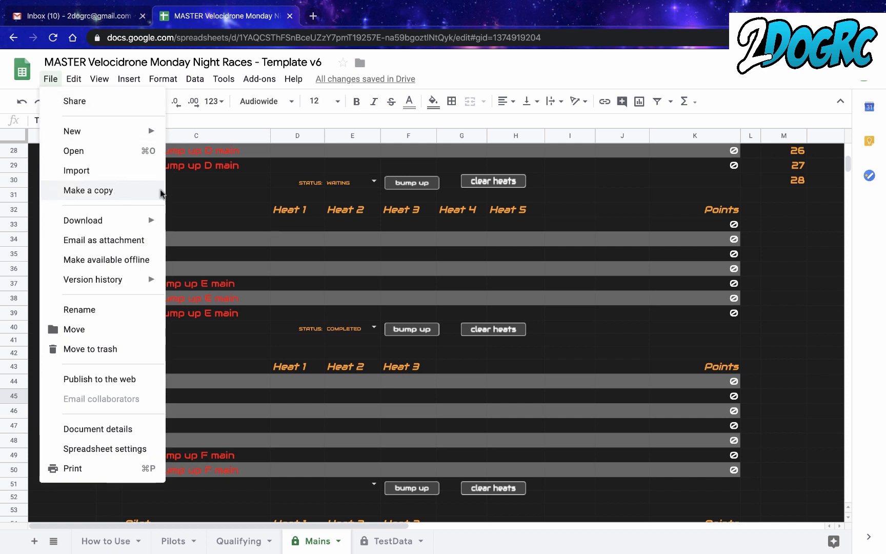
left_click(243, 217)
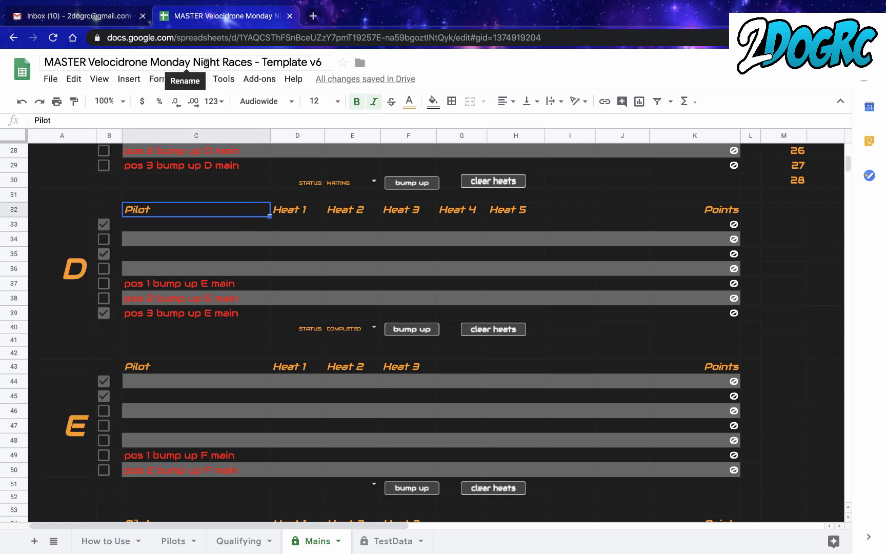
left_click(51, 79)
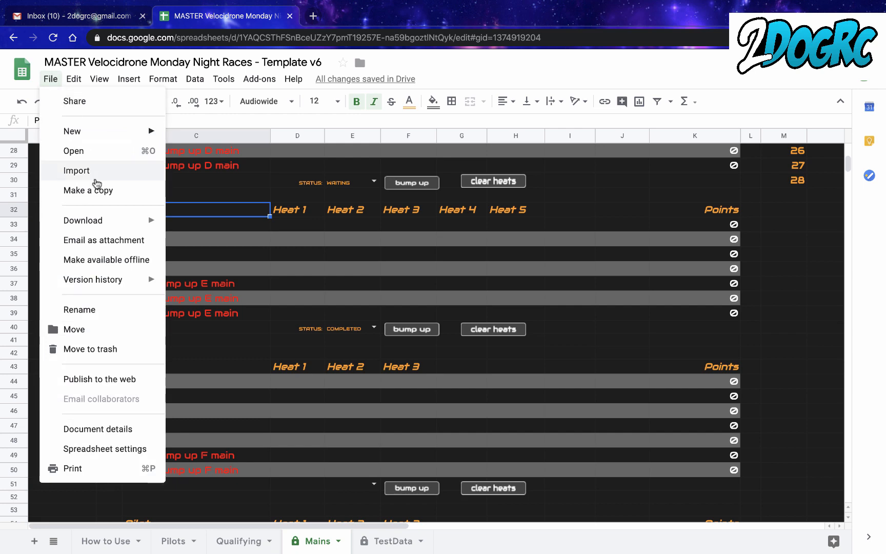
left_click(299, 188)
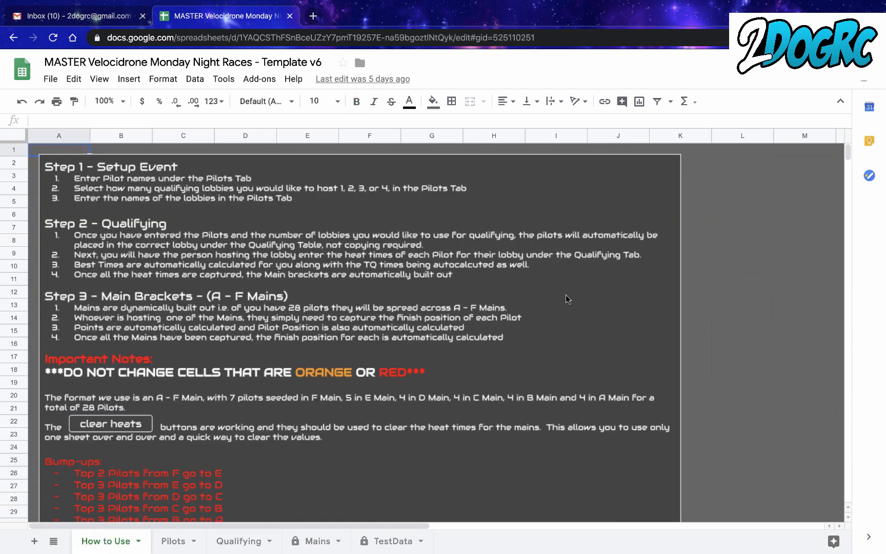
- Read through the setup, qualifying and main bracket instructions on the How to Use sheet
scroll(566, 294, "down", 1)
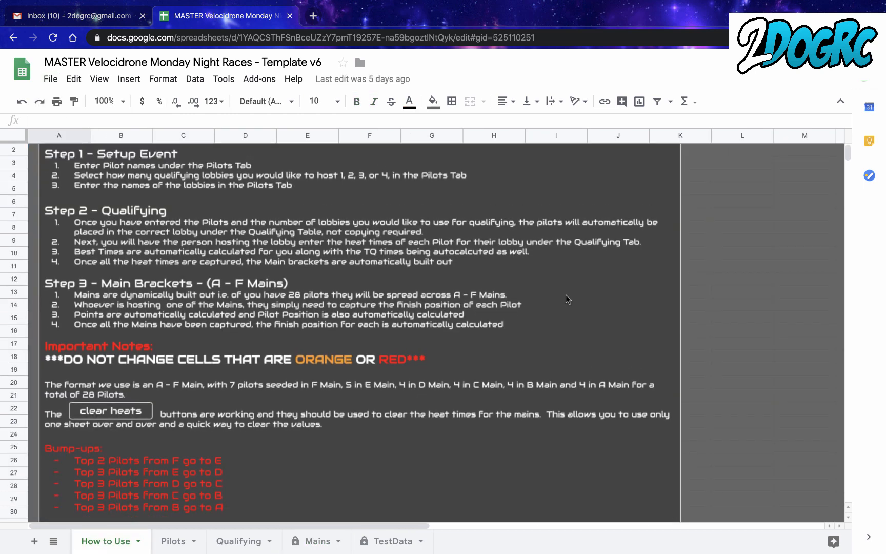
scroll(566, 294, "down", 3)
scroll(566, 294, "up", 4)
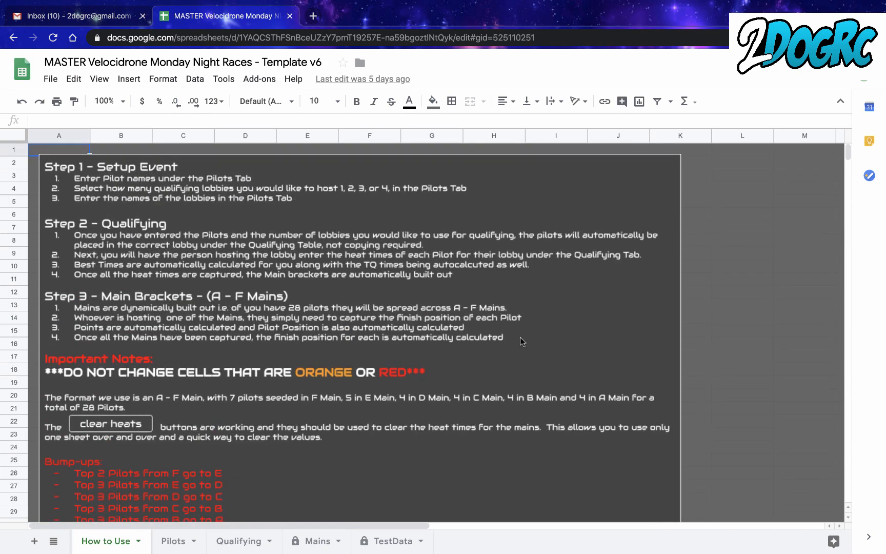
- On the Pilots sheet, enter 2dogrc as pilot 1 in the Pilots Racing list
left_click(172, 543)
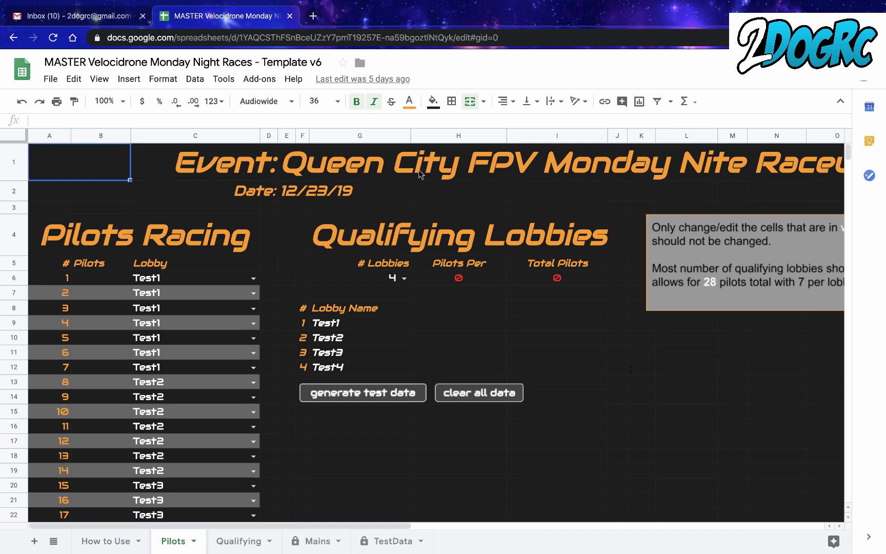
scroll(698, 277, "right", 1)
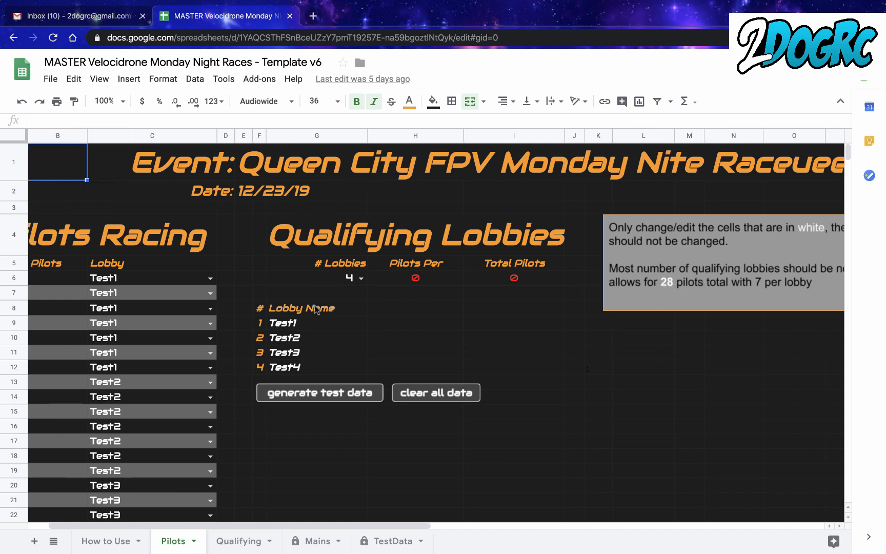
scroll(579, 291, "left", 1)
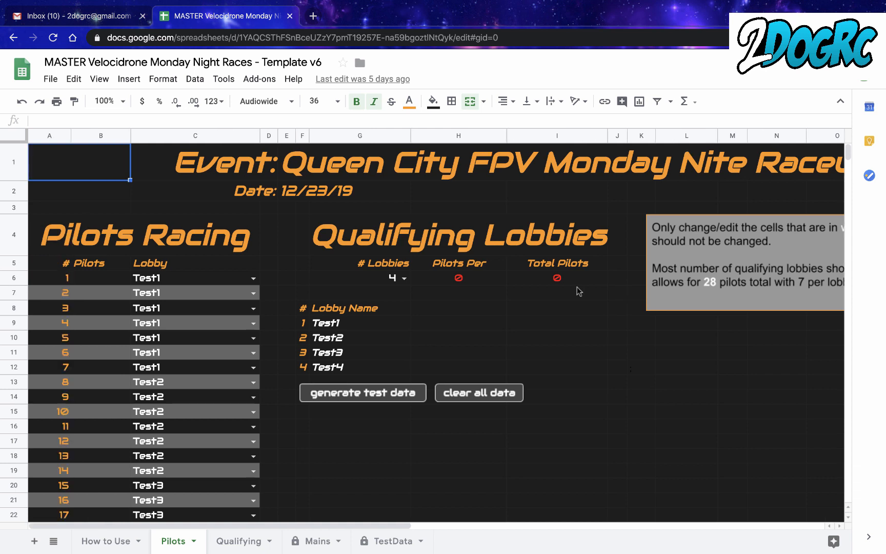
left_click(94, 278)
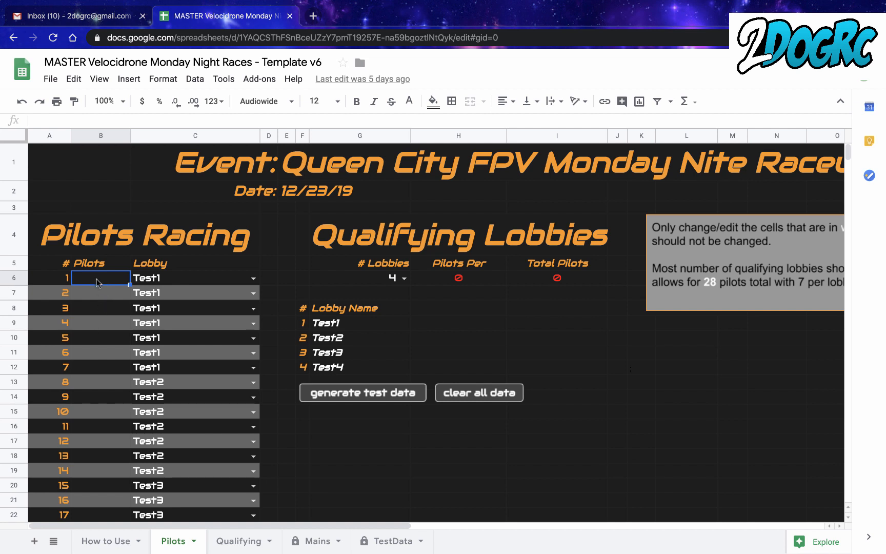
type("2dobrc")
key("BackSpace")
key("BackSpace")
key("BackSpace")
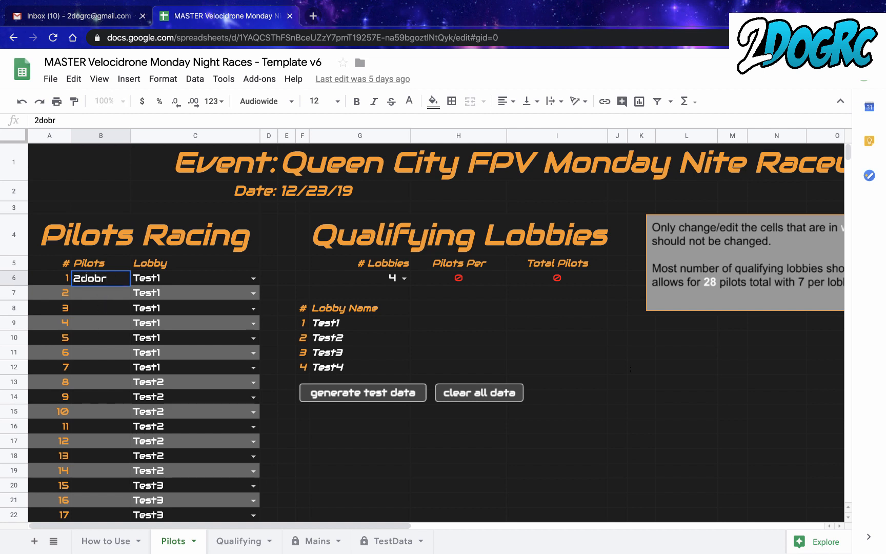
type("grc")
key("Return")
type("SSbe")
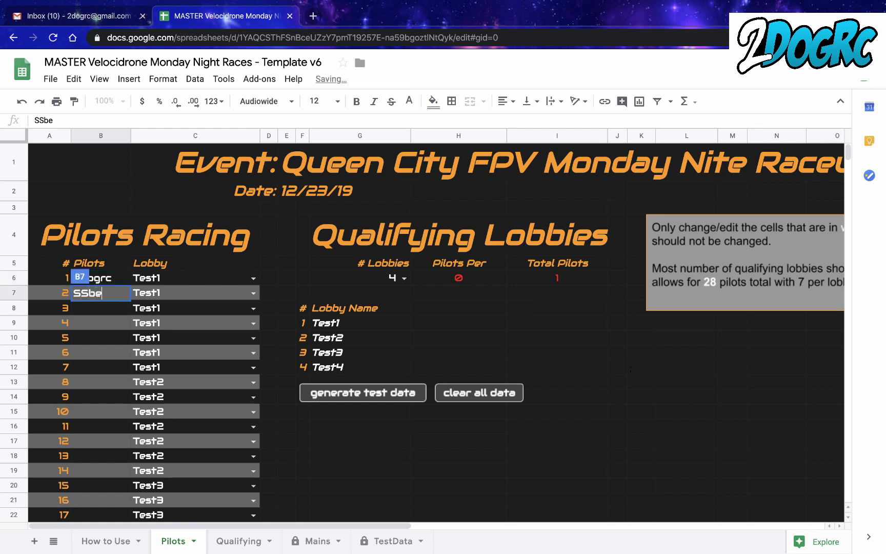
type("lmont")
key("Return")
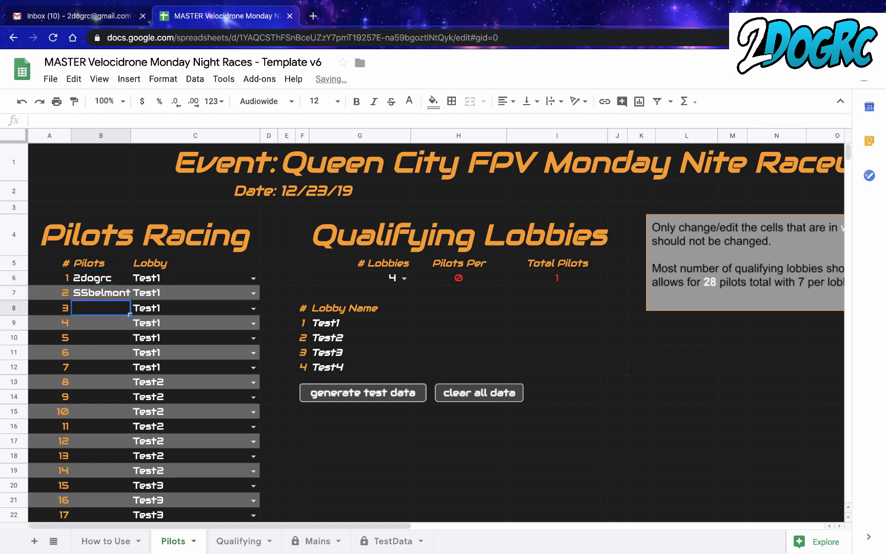
type("TBRACES")
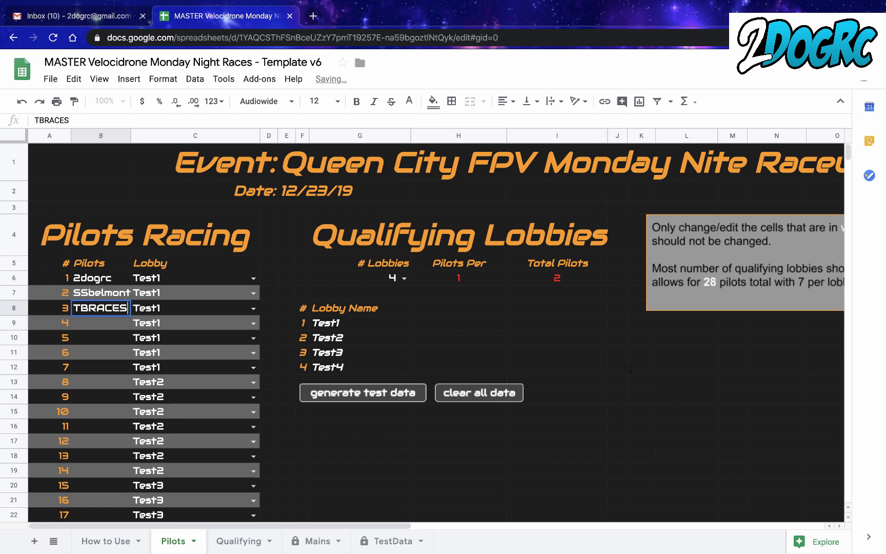
left_click(303, 308)
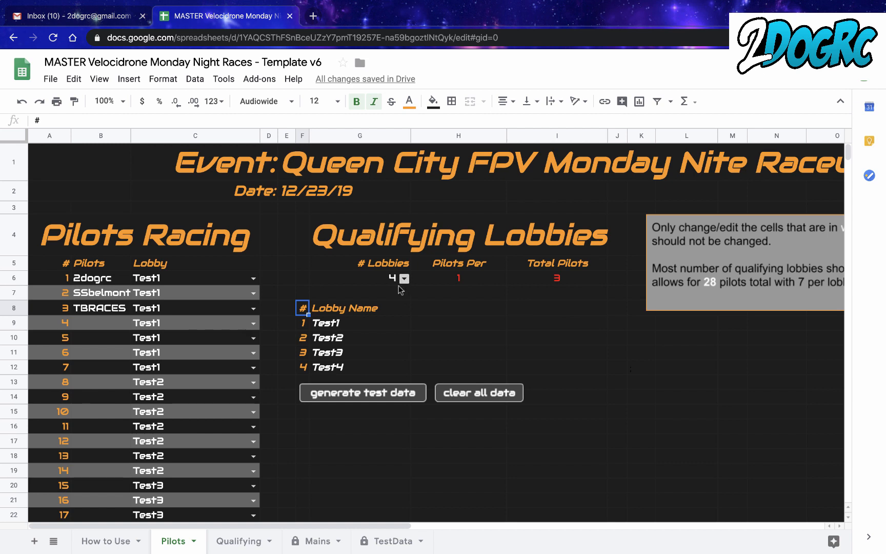
- Rename qualifying lobbies 1 and 2 with the two hosts' names and set the number of lobbies to 2
left_click(350, 324)
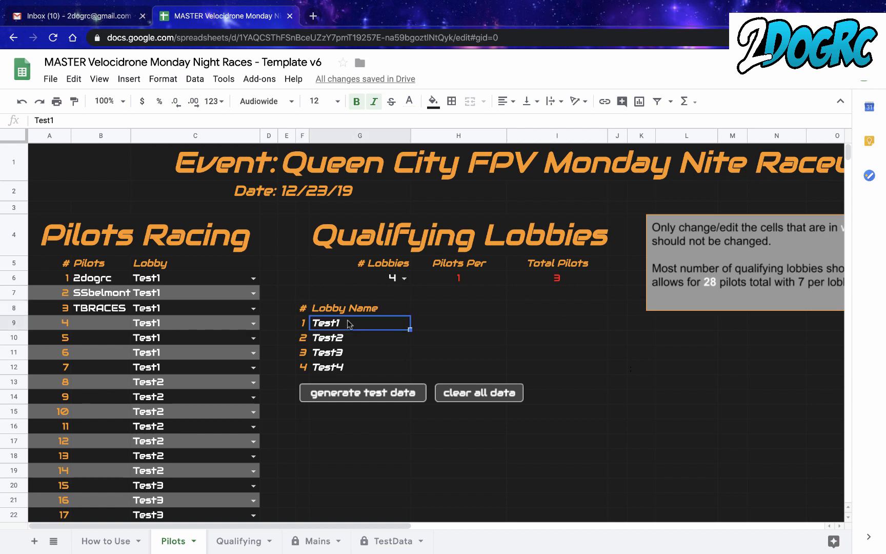
type("Laffin")
key("Return")
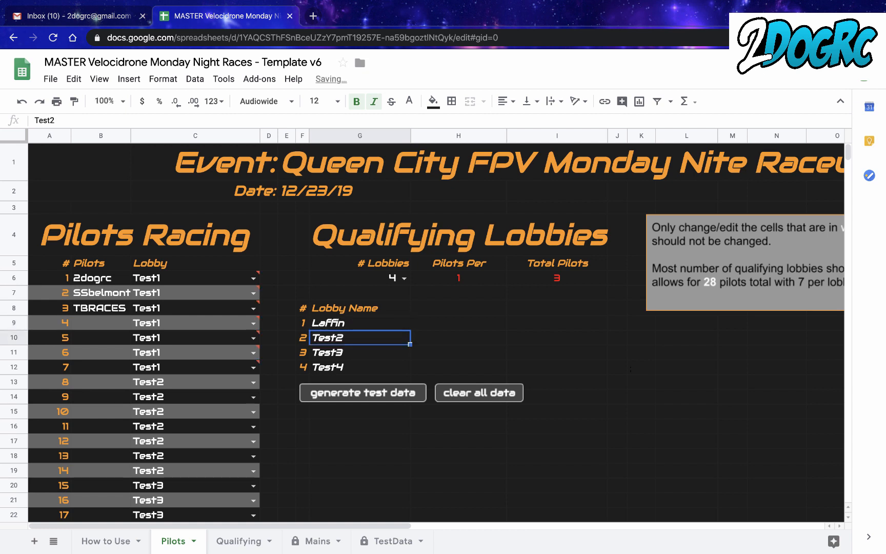
type("Ash")
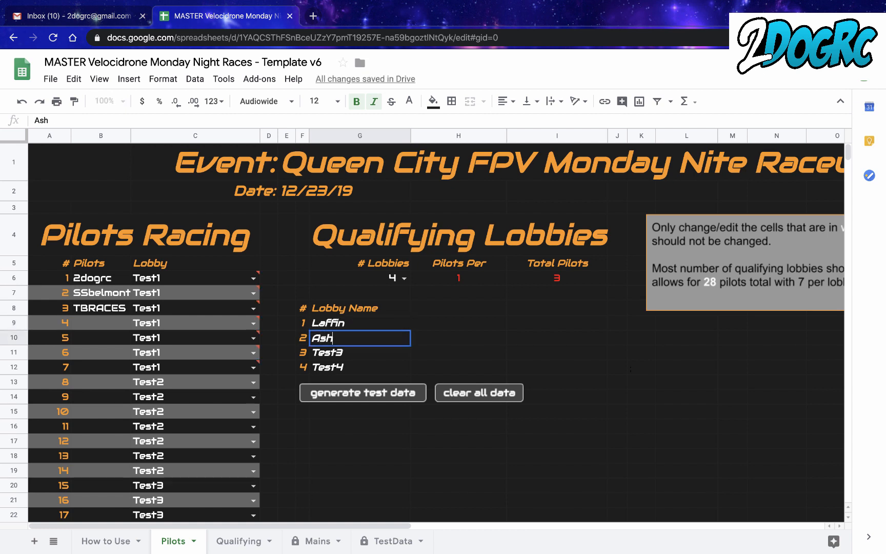
type("ley")
left_click(405, 279)
left_click(345, 318)
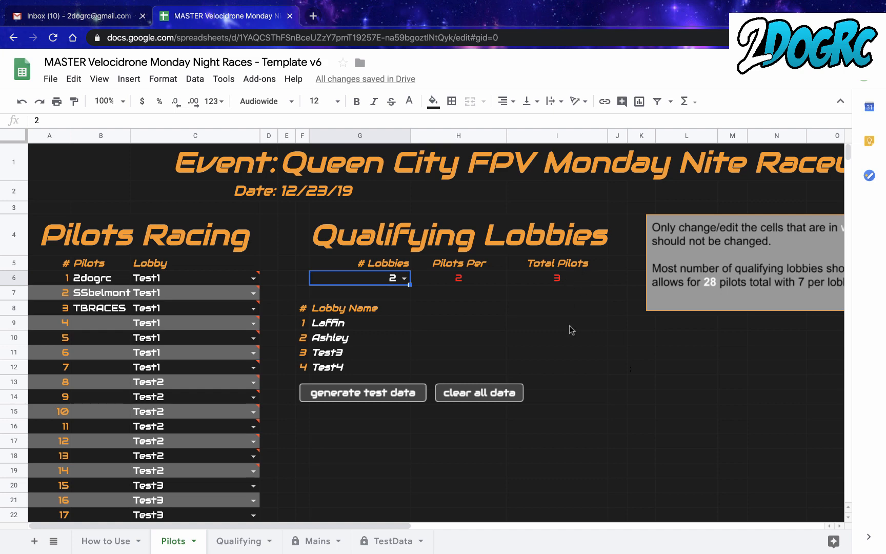
- Assign pilot 1 to the first renamed lobby and pilots 2 and 3 to the second one
scroll(480, 343, "down", 1)
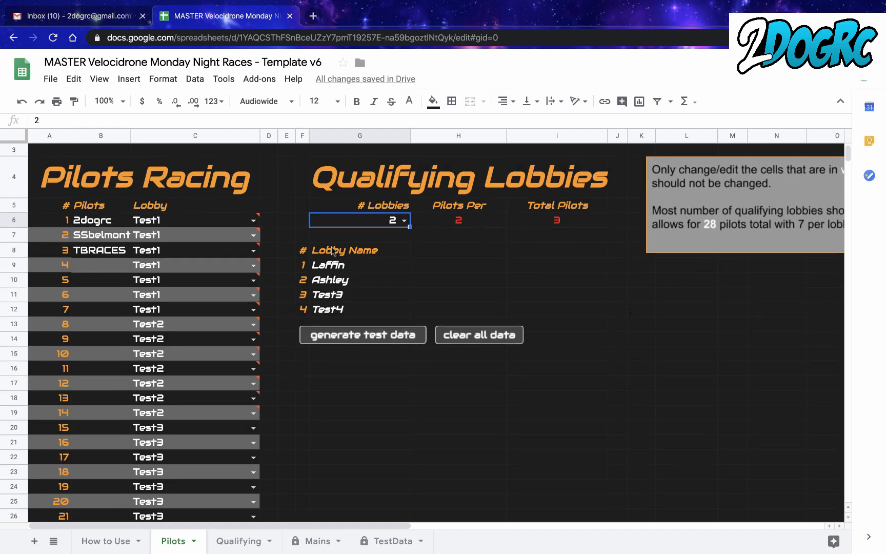
left_click(215, 221)
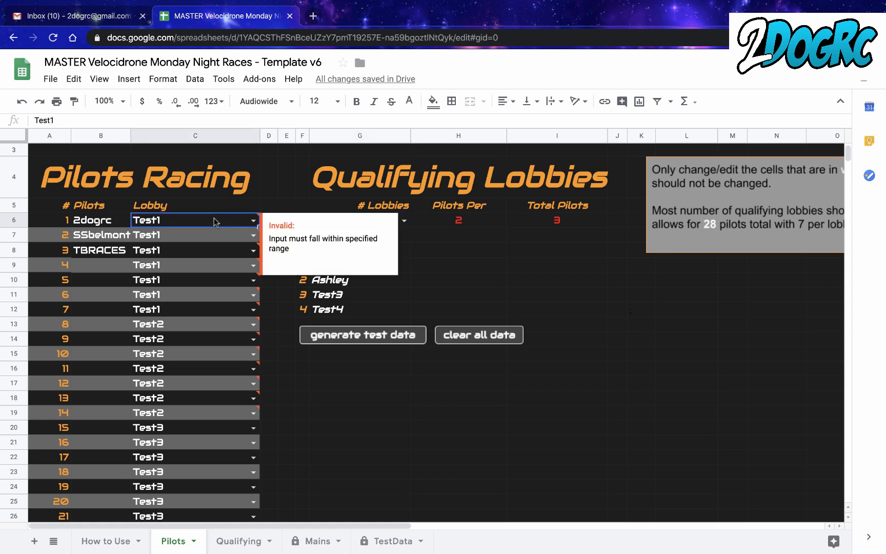
left_click(252, 219)
left_click(191, 239)
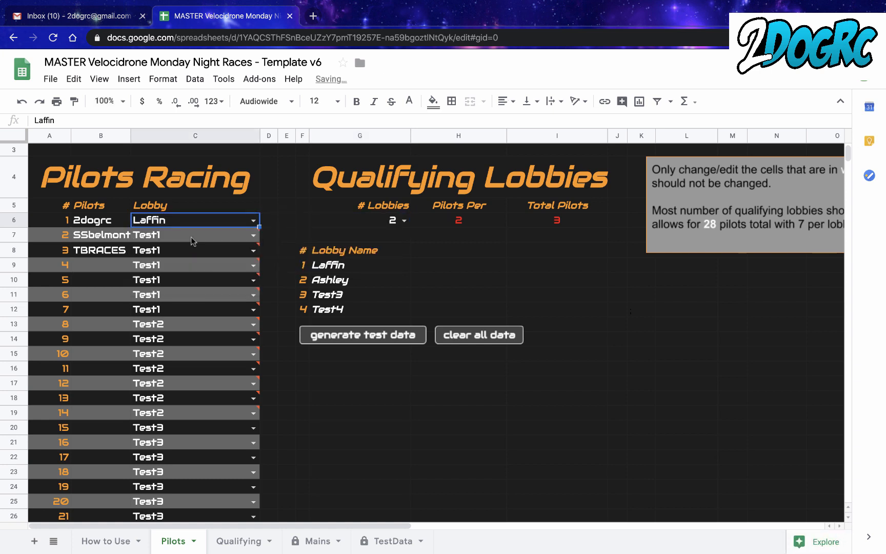
left_click(253, 234)
left_click(174, 272)
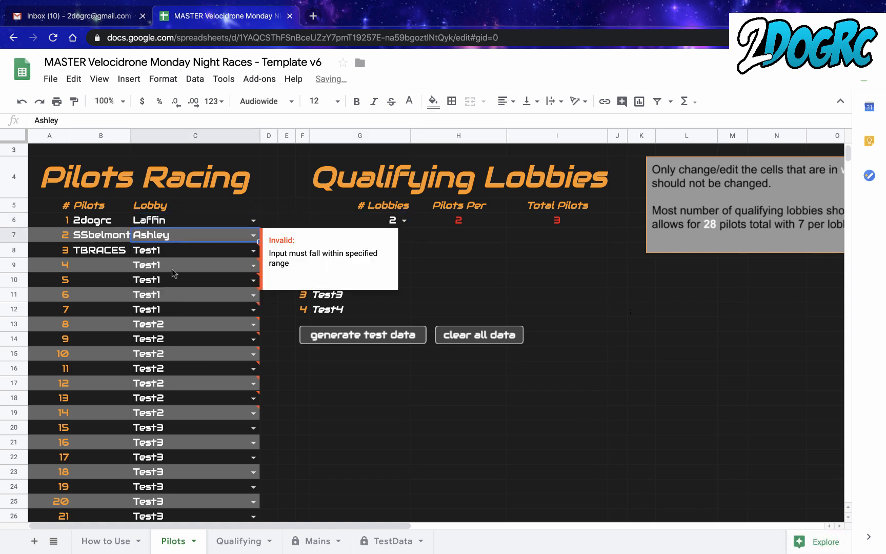
left_click(253, 250)
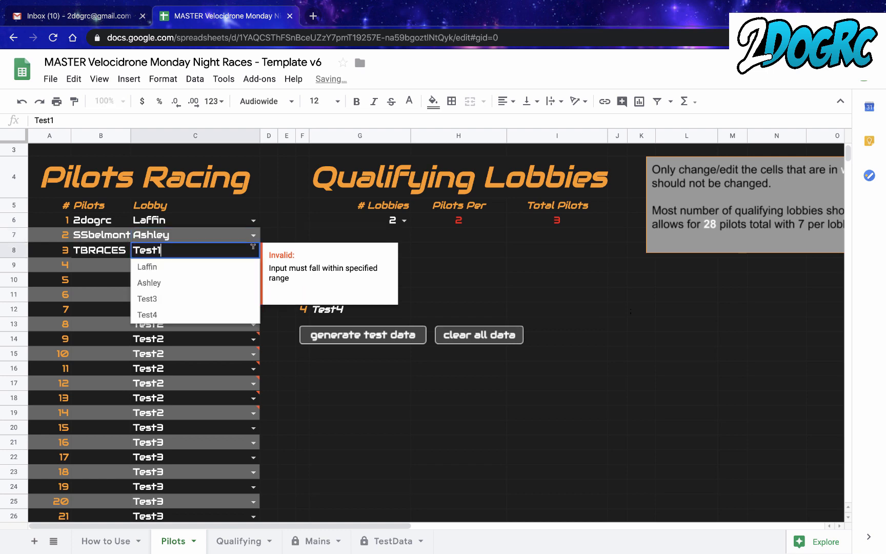
left_click(165, 282)
left_click(315, 206)
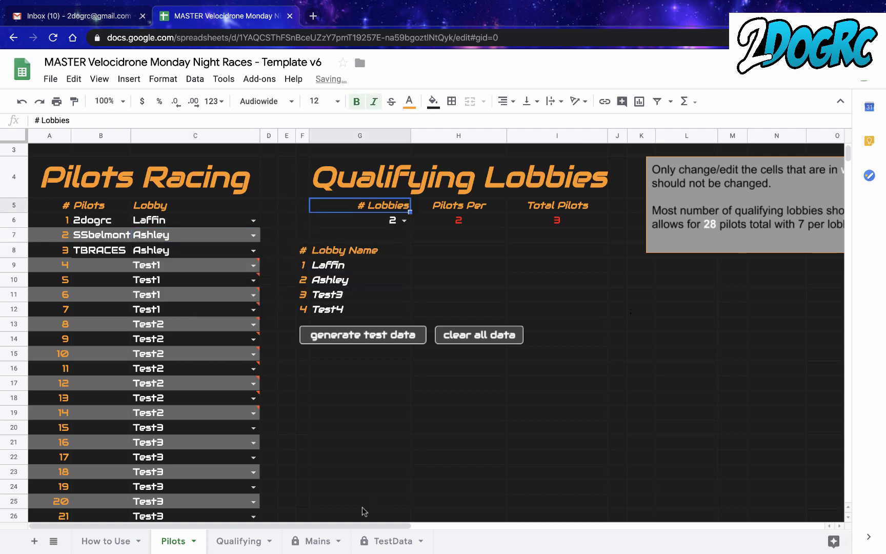
- On the Qualifying sheet, enter 1:45.097 as the Heat 1 time for 2dogrc
left_click(239, 540)
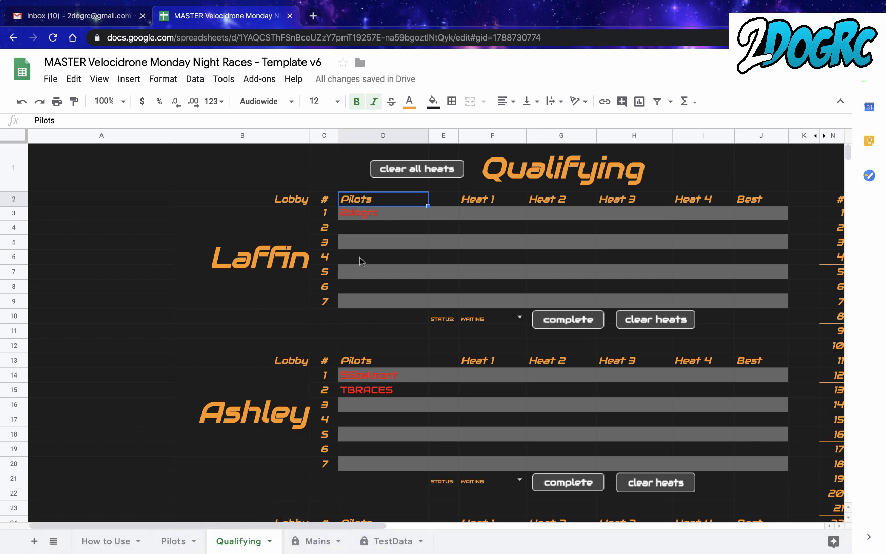
scroll(360, 257, "right", 2)
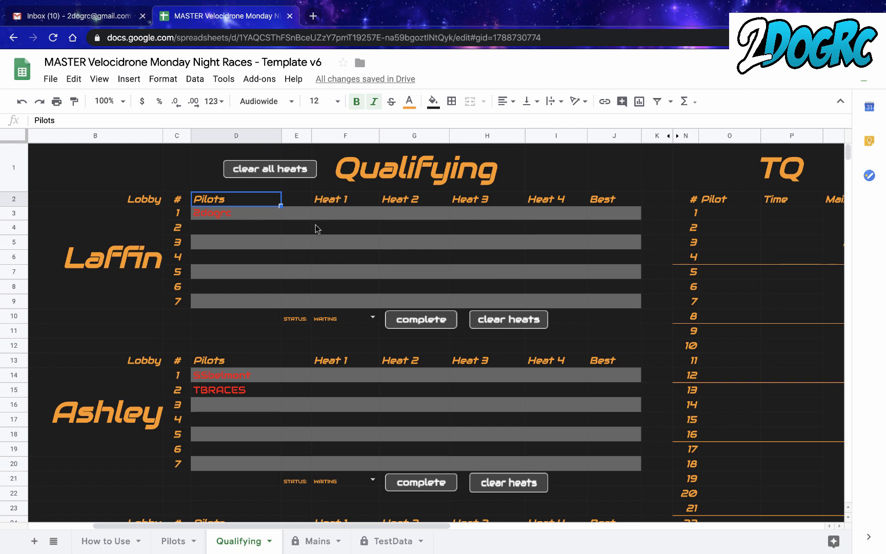
left_click(342, 218)
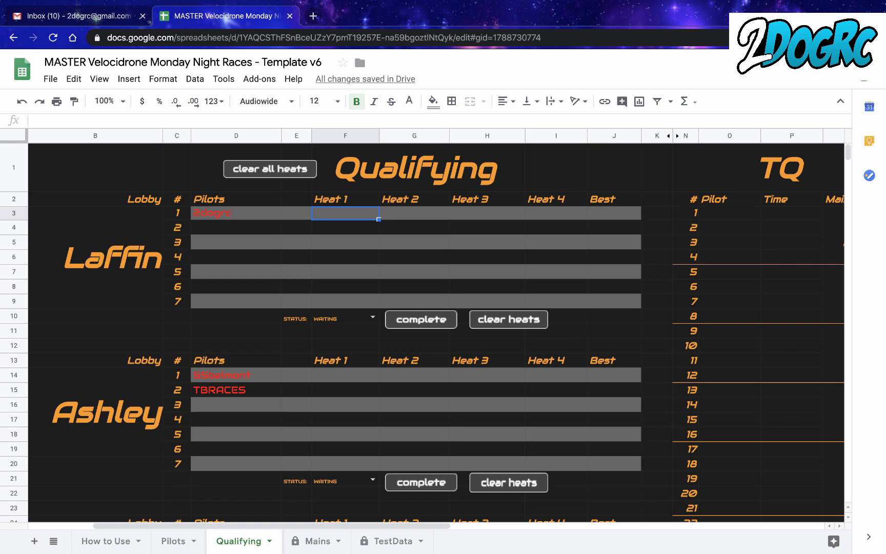
type("1:45")
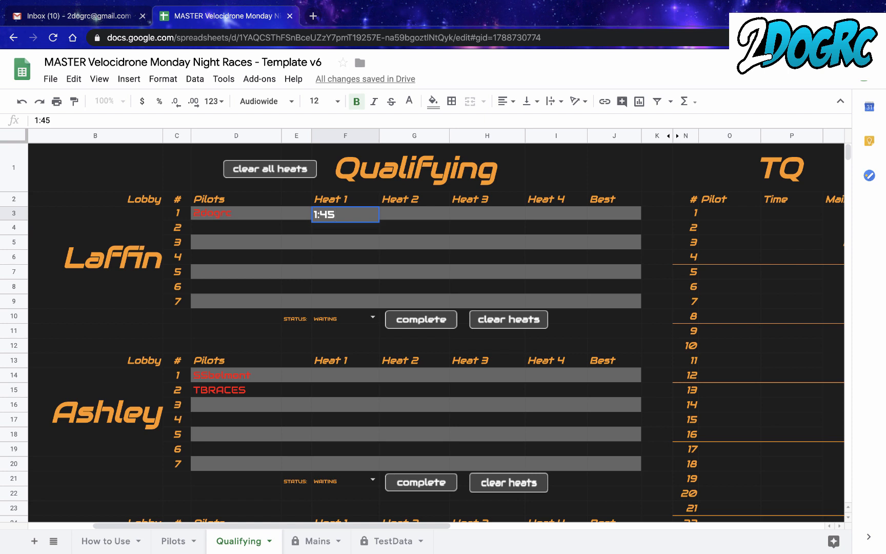
type(".097")
key("Return")
type("0:45")
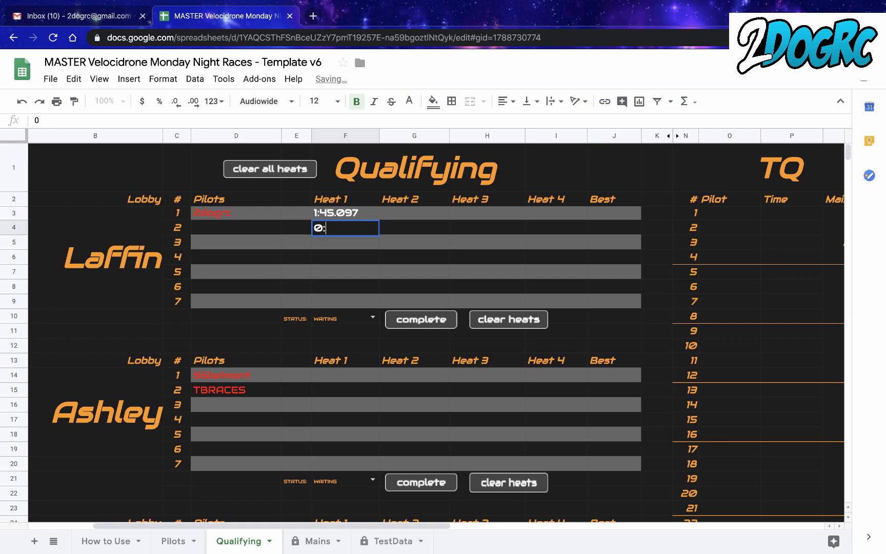
key("BackSpace")
key("BackSpace")
key("BackSpace")
key("BackSpace")
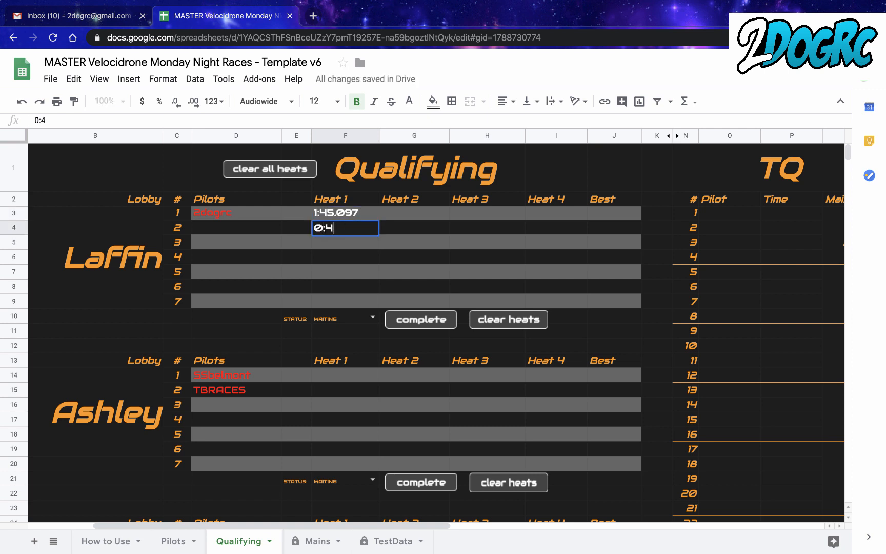
- Enter the remaining heat times for 2dogrc: 0:45.123 for Heat 2, 1:00 for Heat 3 and 4:23.00 for Heat 4
left_click(409, 207)
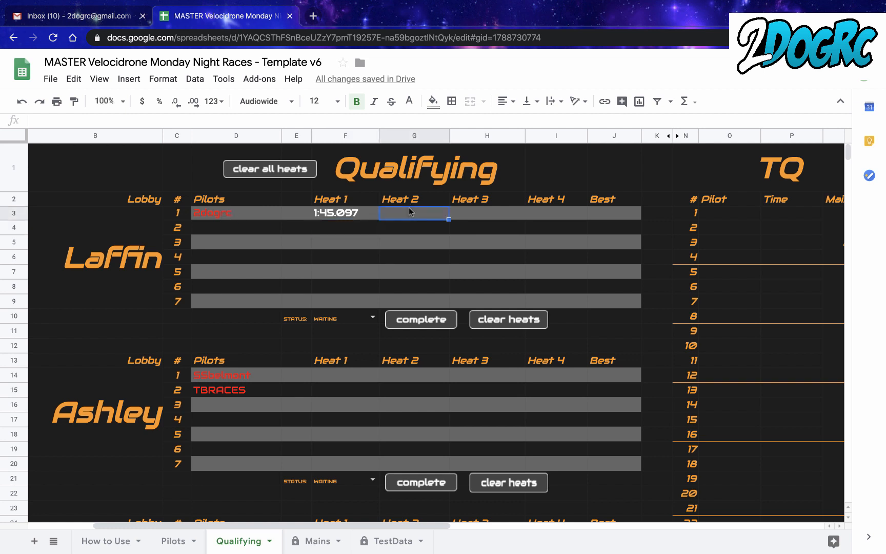
type("0:45.")
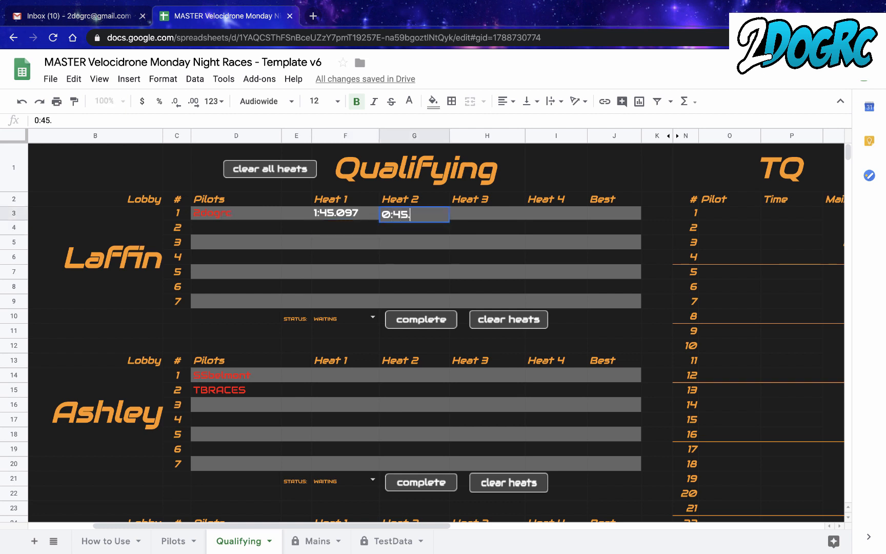
type("123")
left_click(472, 212)
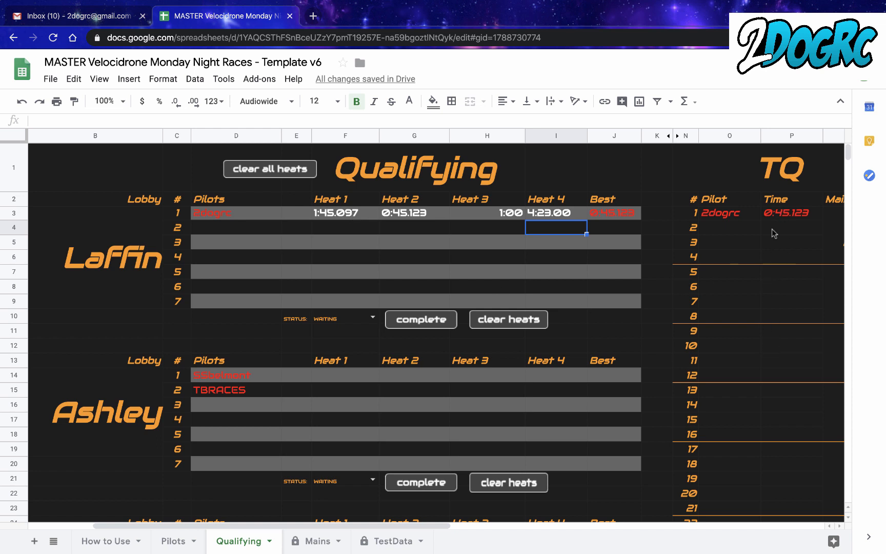
scroll(743, 252, "right", 2)
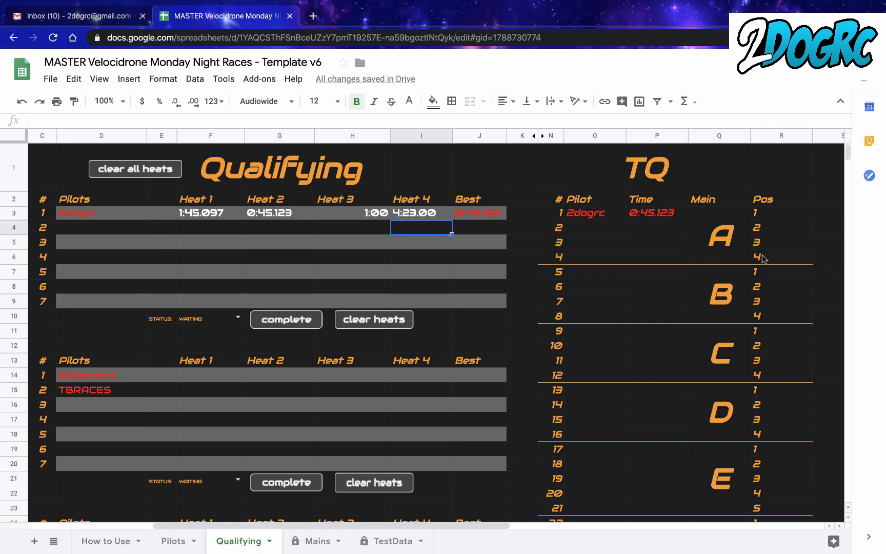
- Review the lobby heat tables on the Qualifying sheet and the TQ ranking beside them
scroll(754, 372, "down", 5)
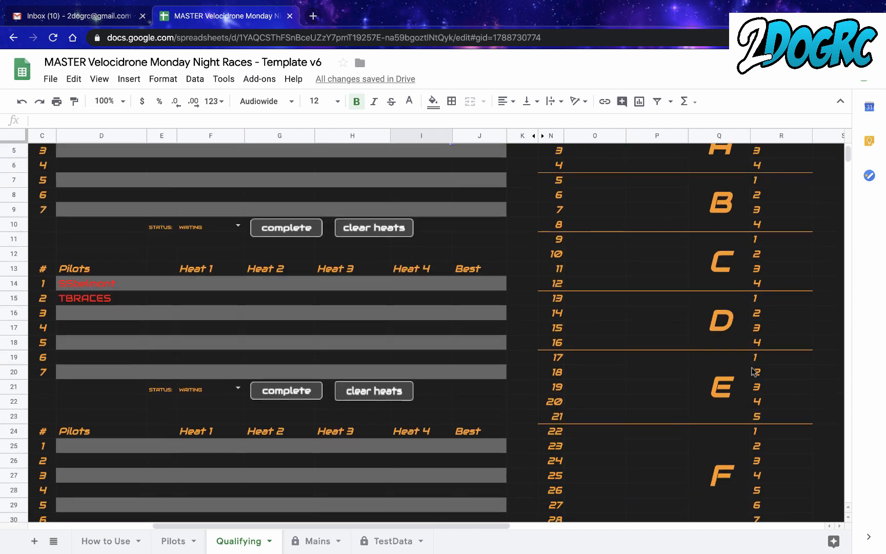
scroll(535, 326, "left", 3)
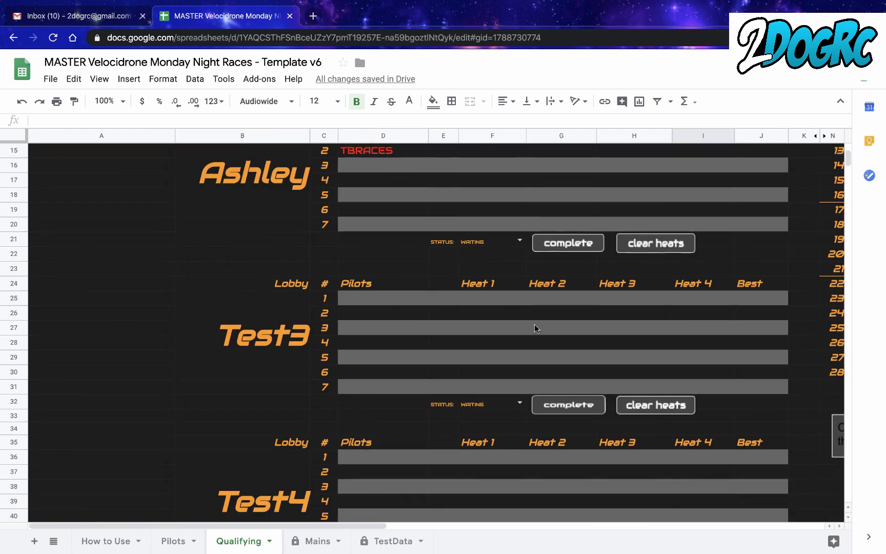
scroll(534, 325, "down", 8)
scroll(536, 328, "up", 12)
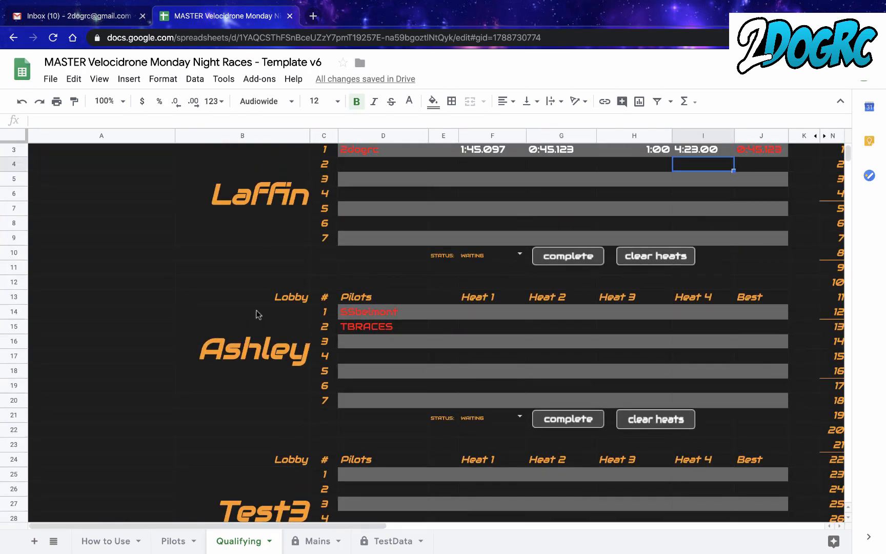
scroll(413, 416, "up", 1)
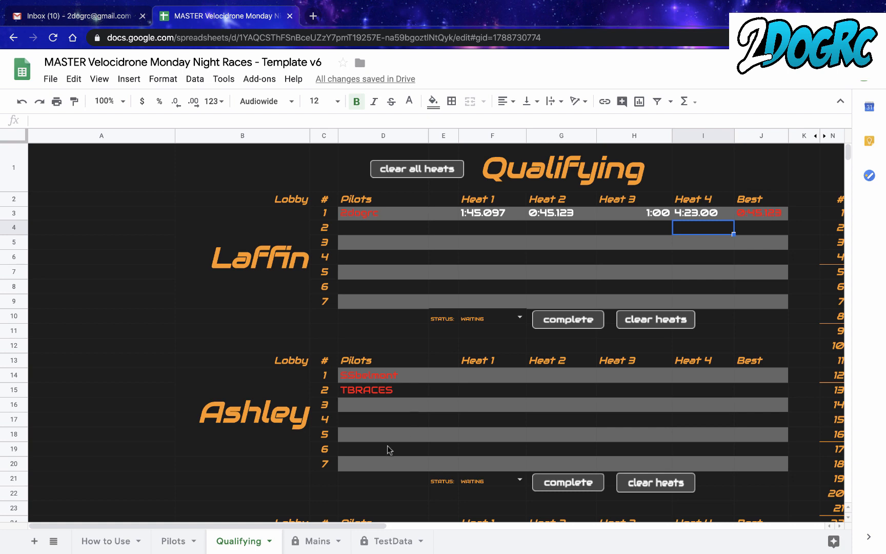
scroll(544, 331, "right", 5)
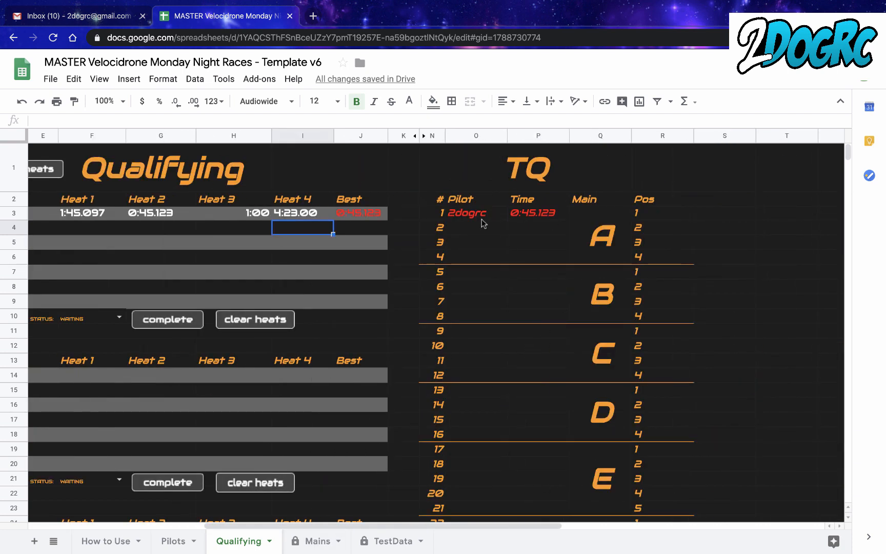
- Open the Mains sheet and examine the pilot slots and bump-up positions from the A main down to the F main
left_click(309, 550)
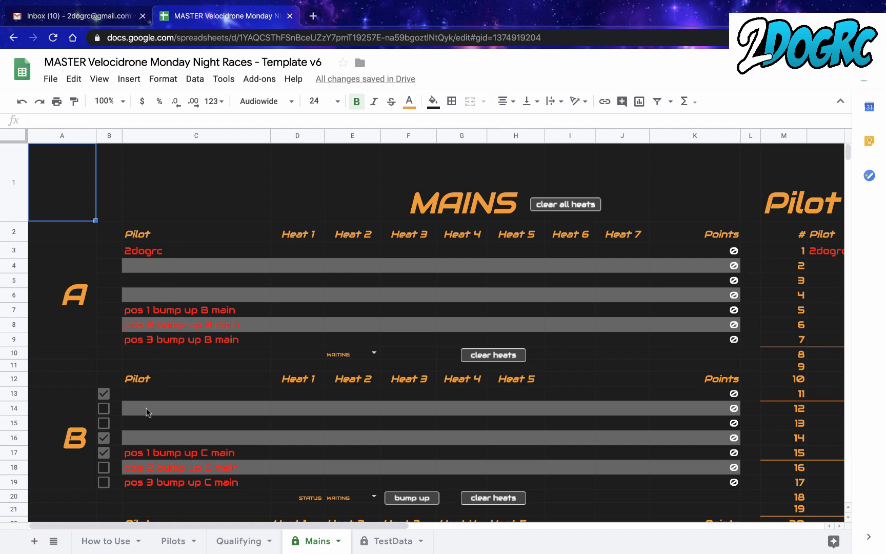
scroll(146, 452, "down", 3)
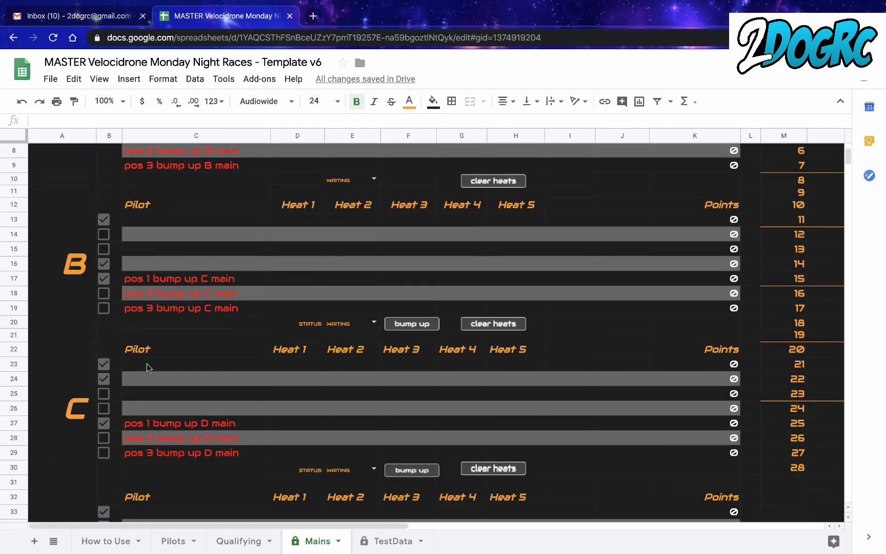
scroll(145, 418, "down", 3)
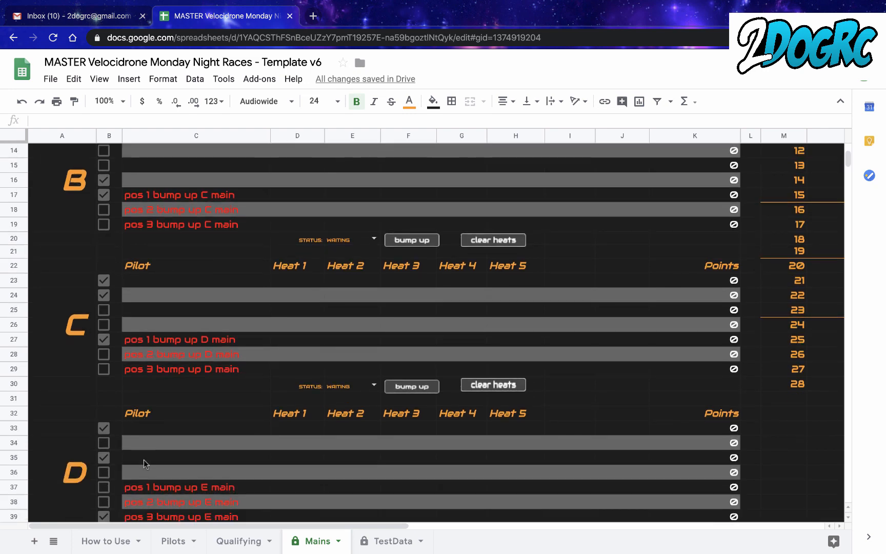
scroll(142, 470, "down", 3)
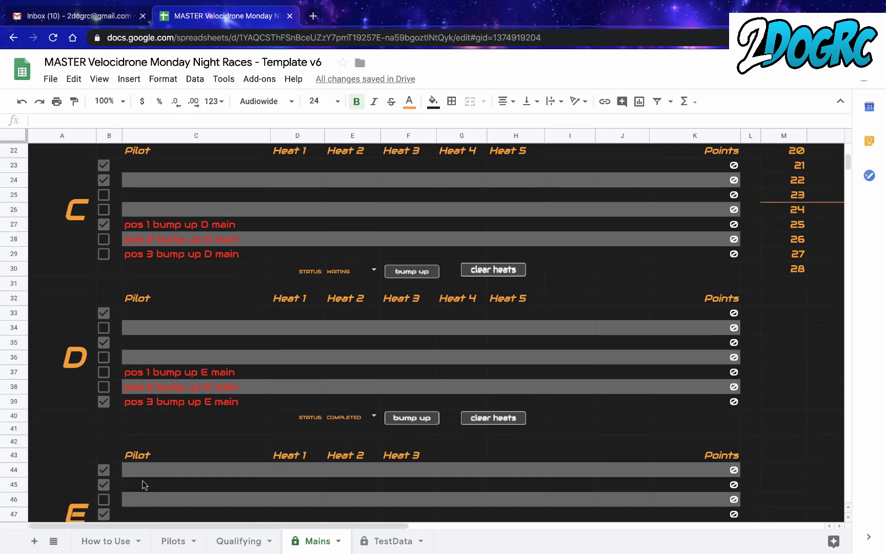
scroll(143, 476, "down", 1)
scroll(139, 495, "down", 1)
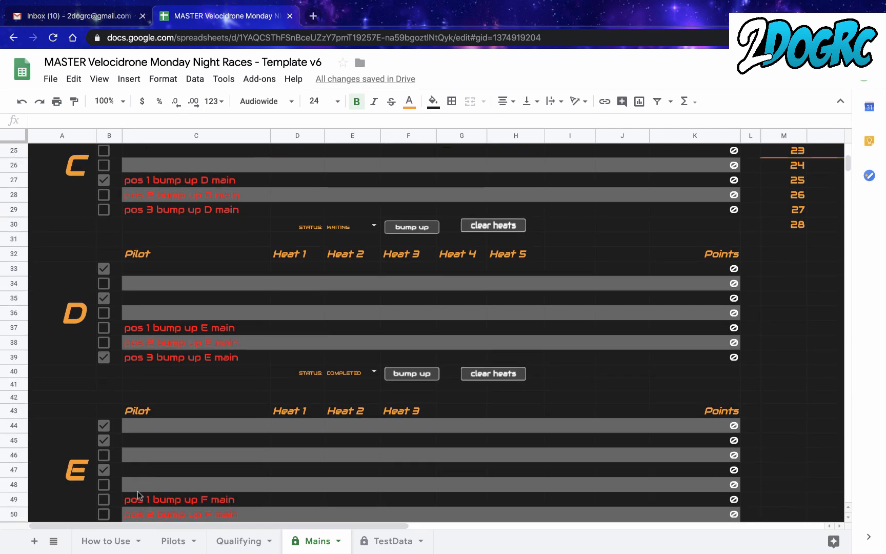
scroll(139, 492, "down", 3)
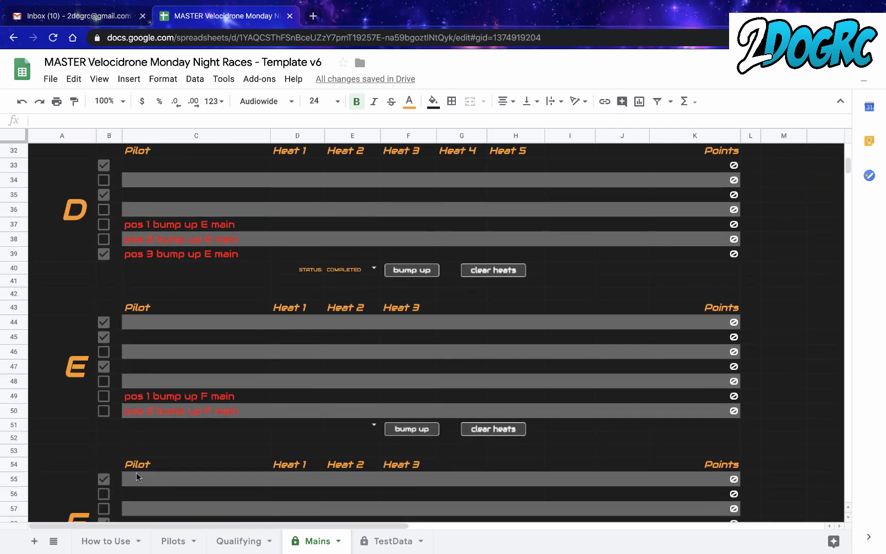
scroll(136, 472, "down", 1)
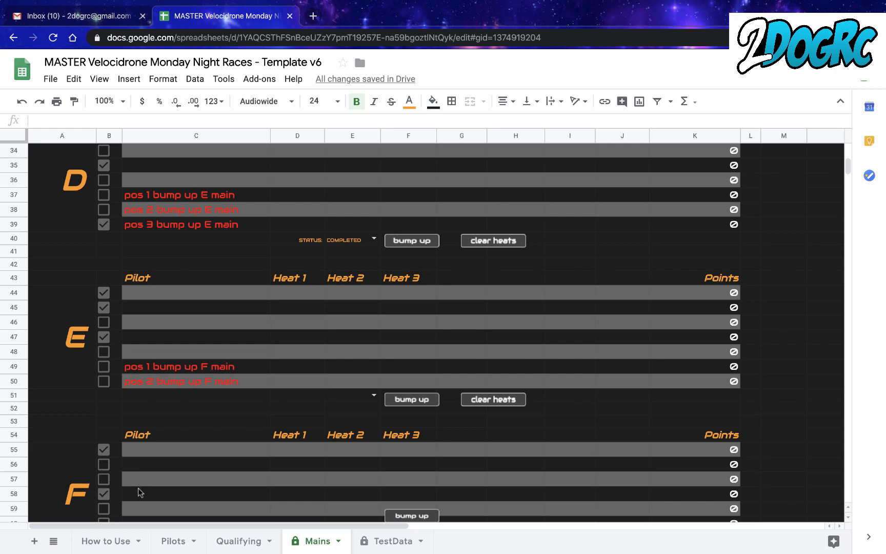
scroll(139, 493, "down", 1)
scroll(141, 506, "down", 1)
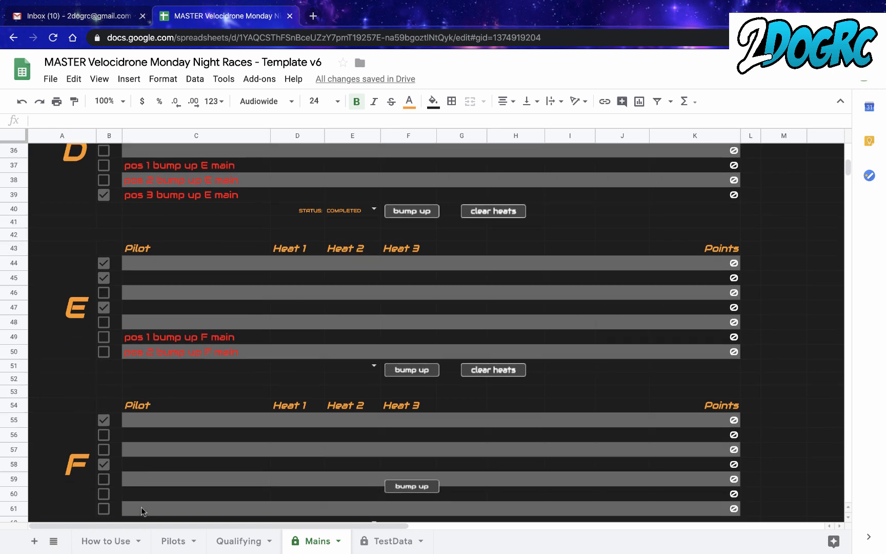
scroll(141, 511, "up", 15)
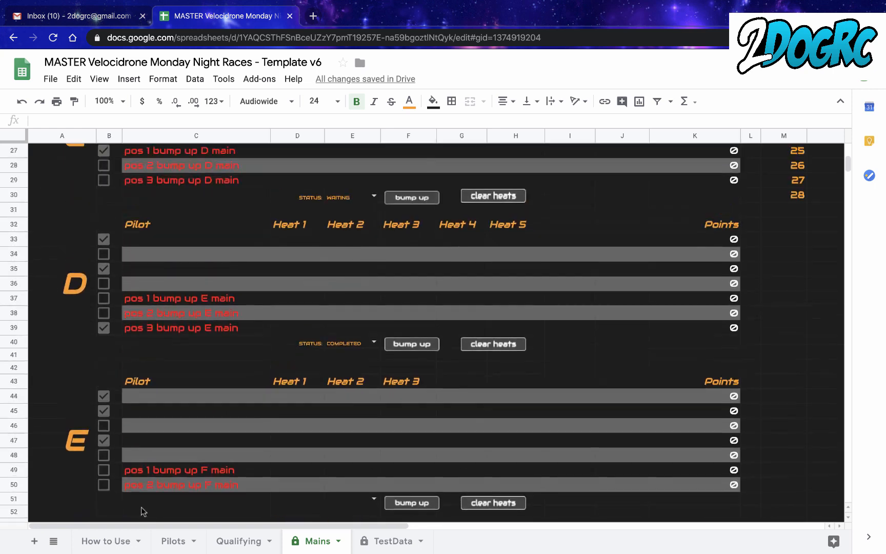
- Compare the points, seeds and heats in the Format table with the lower main brackets
scroll(512, 324, "right", 5)
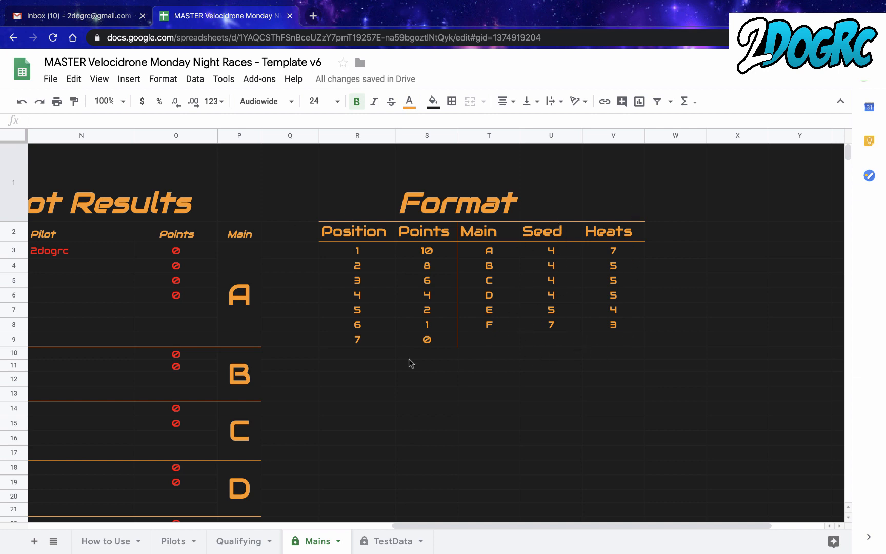
scroll(409, 359, "left", 12)
scroll(409, 359, "down", 8)
scroll(410, 362, "down", 5)
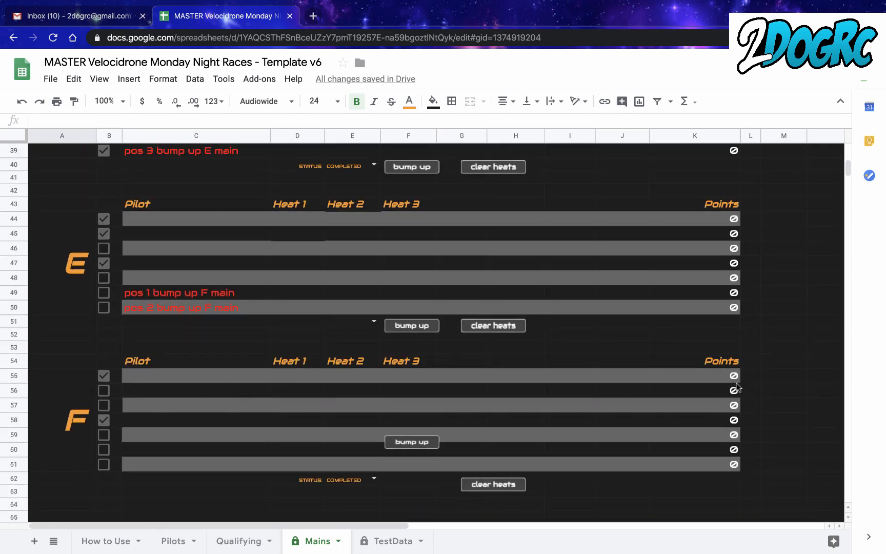
scroll(721, 349, "up", 10)
scroll(722, 349, "right", 10)
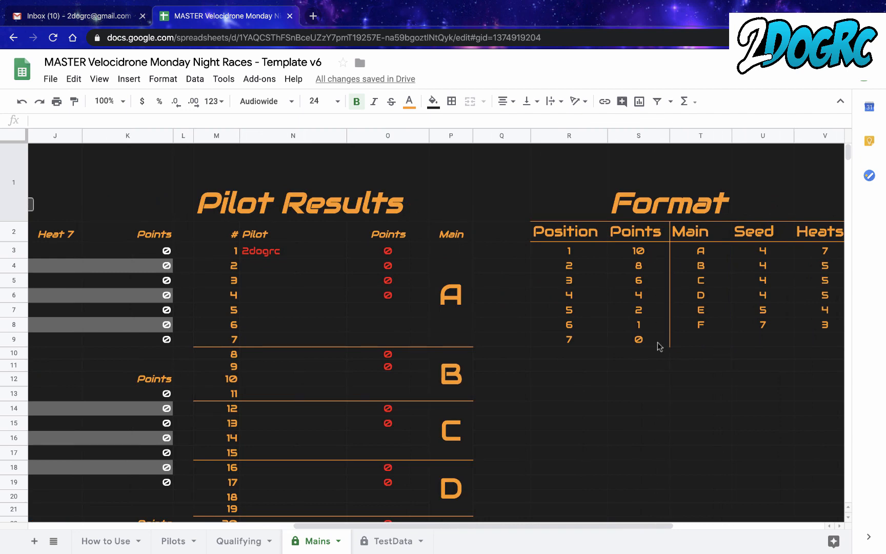
scroll(655, 370, "left", 8)
scroll(656, 371, "down", 8)
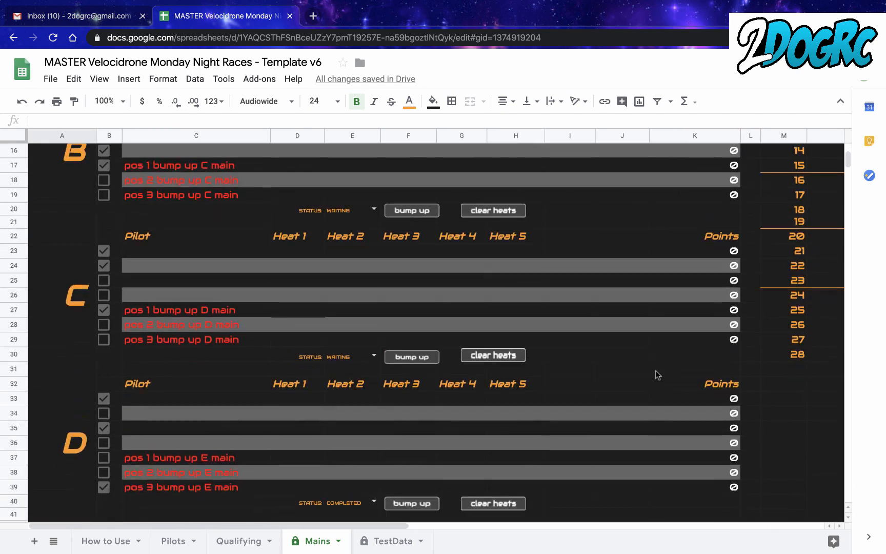
scroll(667, 435, "down", 3)
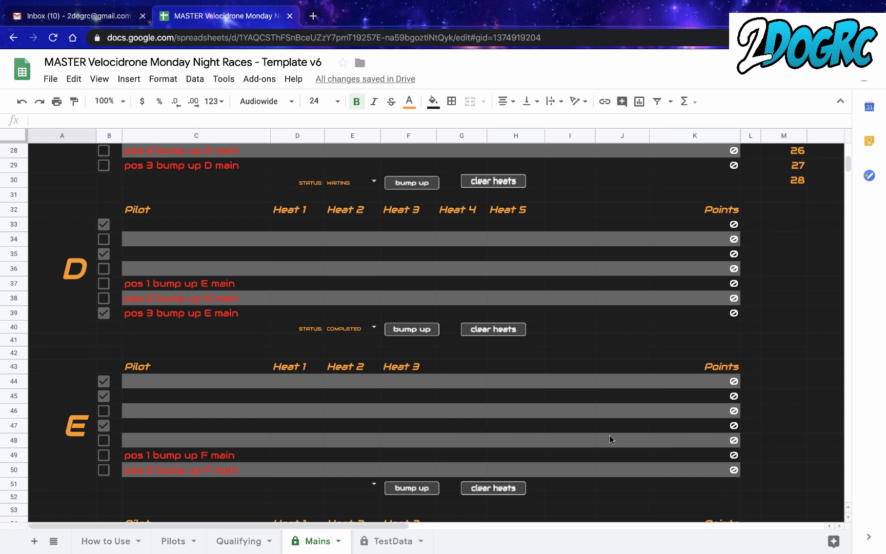
- In the E main, toggle the first two pilots' checkboxes off and on again and clear the fourth pilot's checkbox
left_click(107, 383)
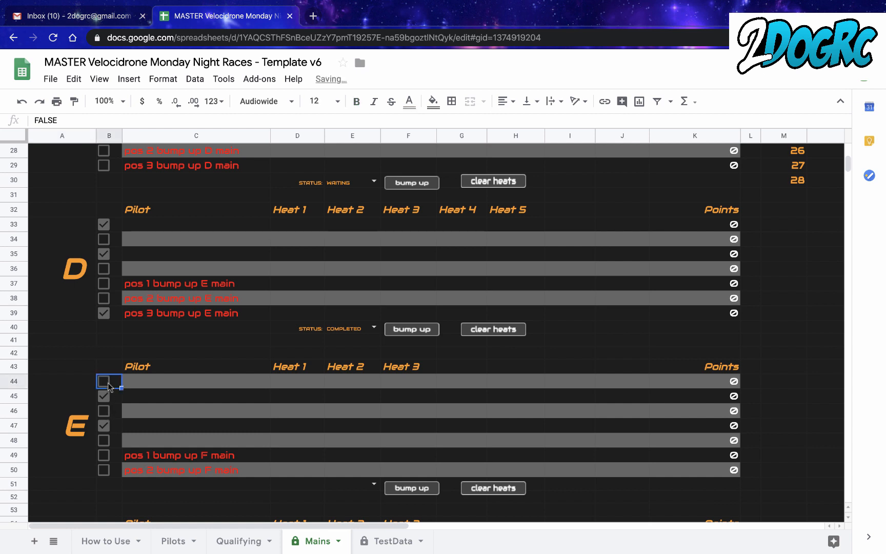
left_click(107, 383)
left_click(107, 401)
left_click(105, 423)
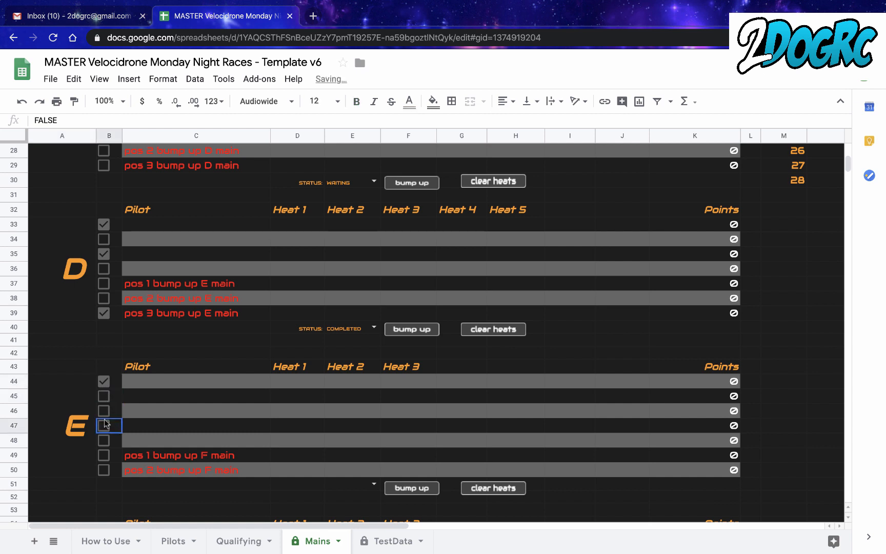
left_click(105, 400)
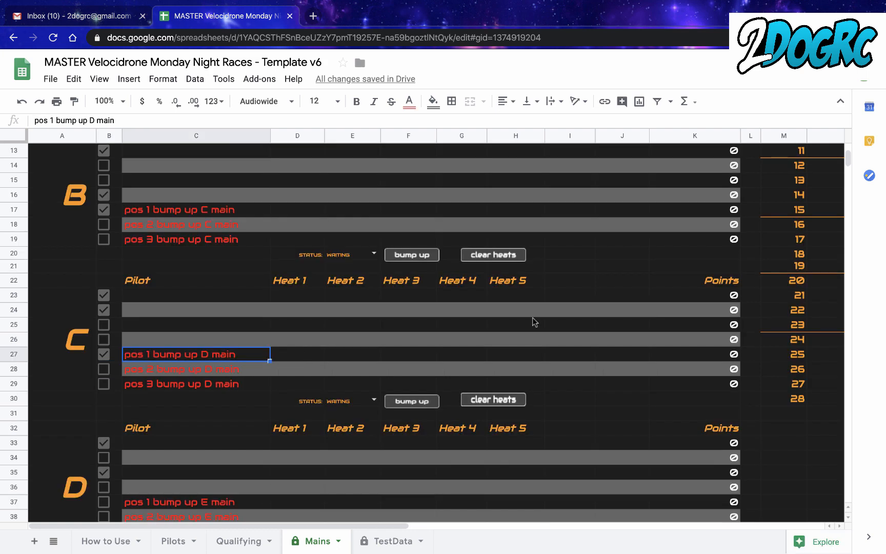
- Inspect the Pilot Results table and its B main formula in cell N10, comparing them with the A and B main brackets
scroll(534, 319, "up", 2)
scroll(534, 318, "right", 1)
scroll(534, 321, "right", 10)
scroll(531, 321, "up", 3)
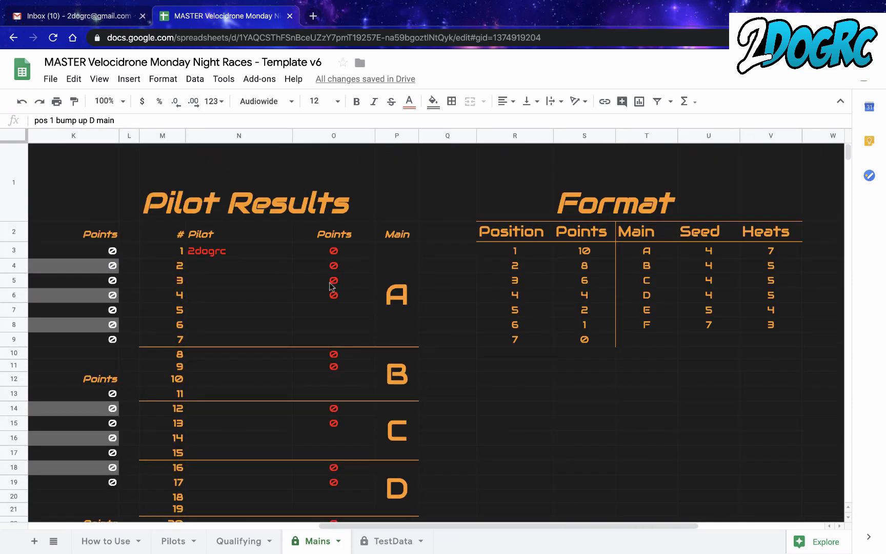
left_click(213, 354)
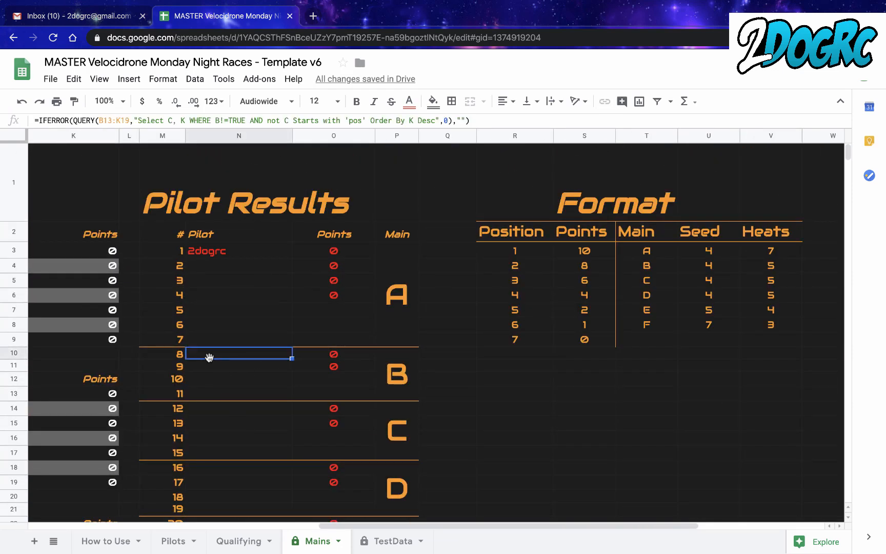
scroll(275, 297, "left", 10)
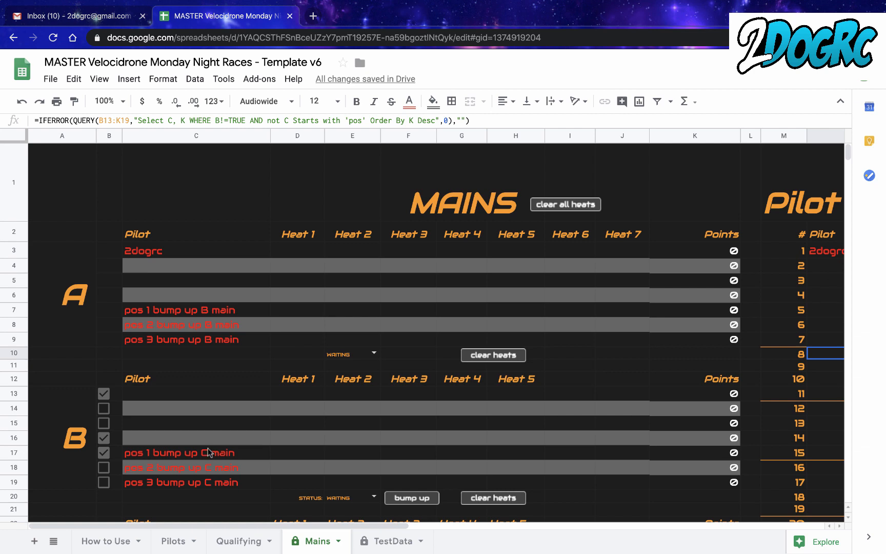
scroll(208, 448, "down", 2)
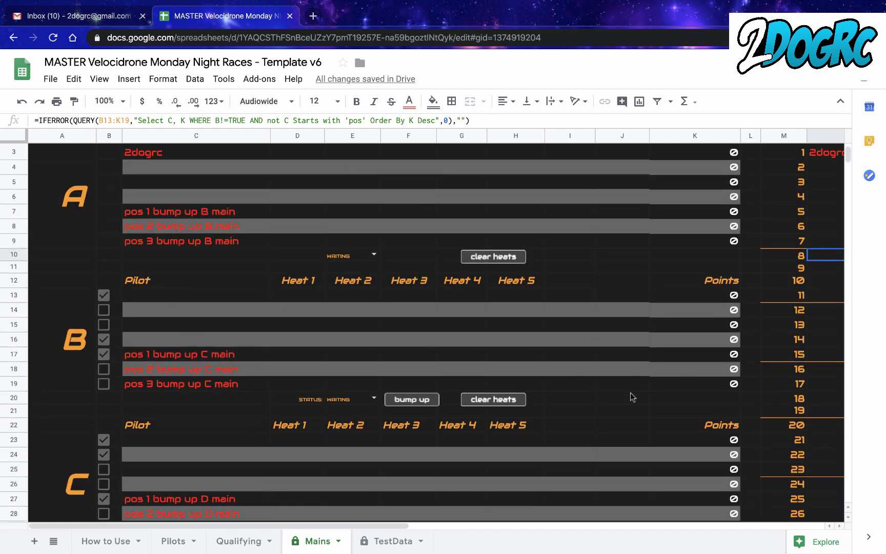
scroll(630, 392, "right", 10)
scroll(630, 392, "up", 2)
scroll(631, 396, "left", 10)
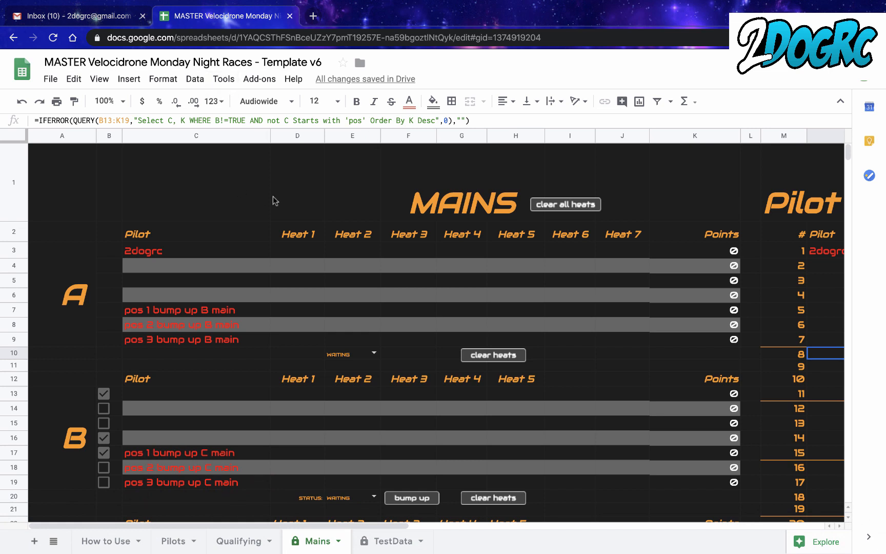
mouse_move(536, 4)
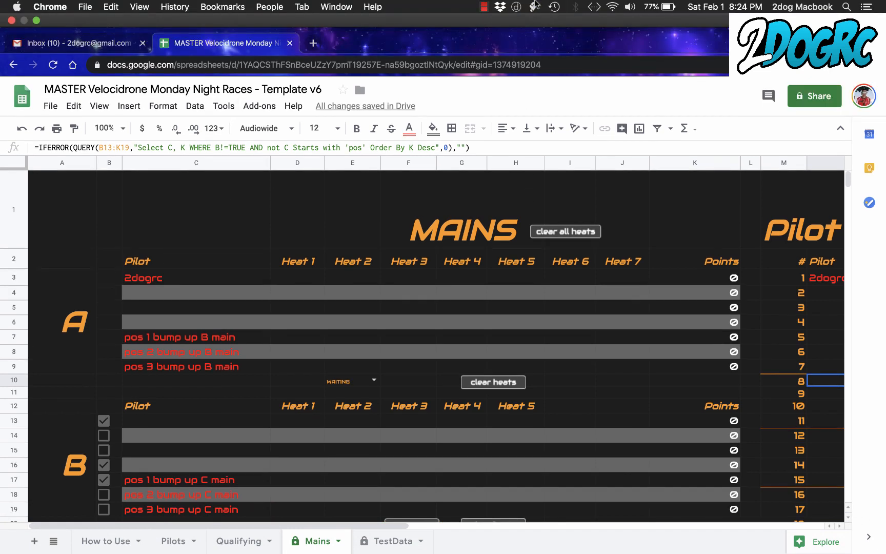